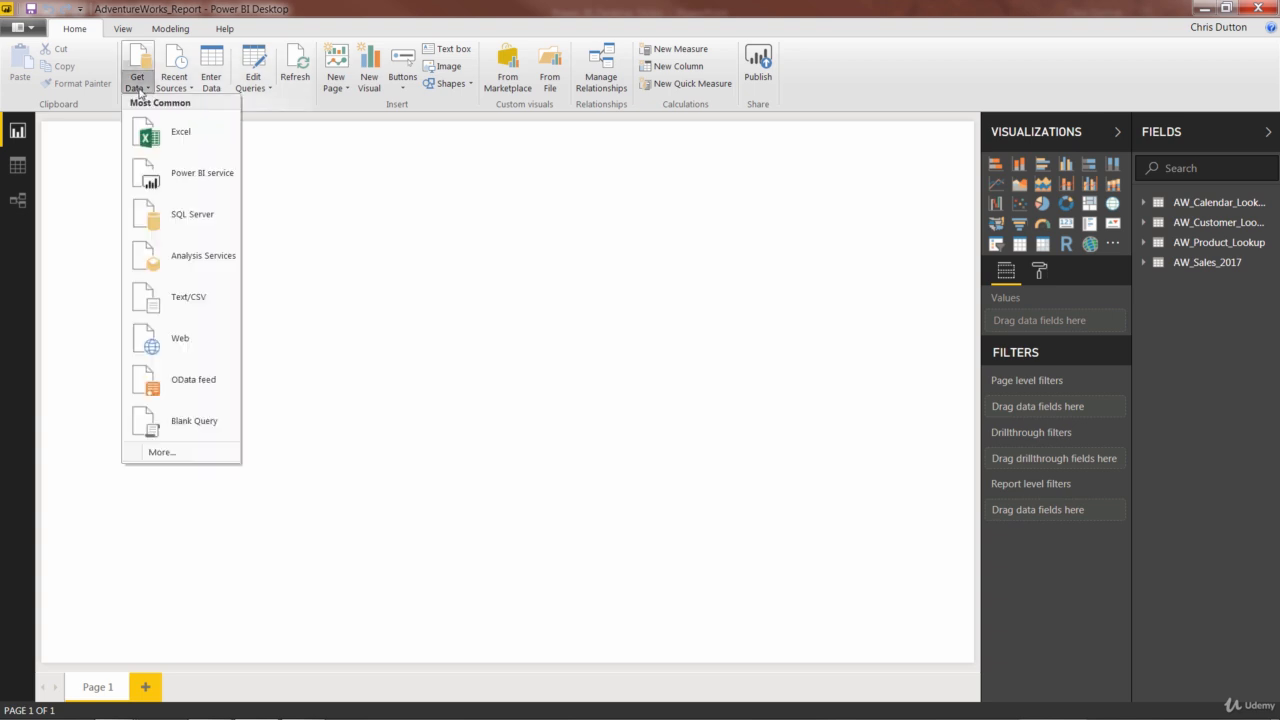
Import the Unpivot_Demo CSV file into the query editor and promote its first row to column headers
left_click(180, 308)
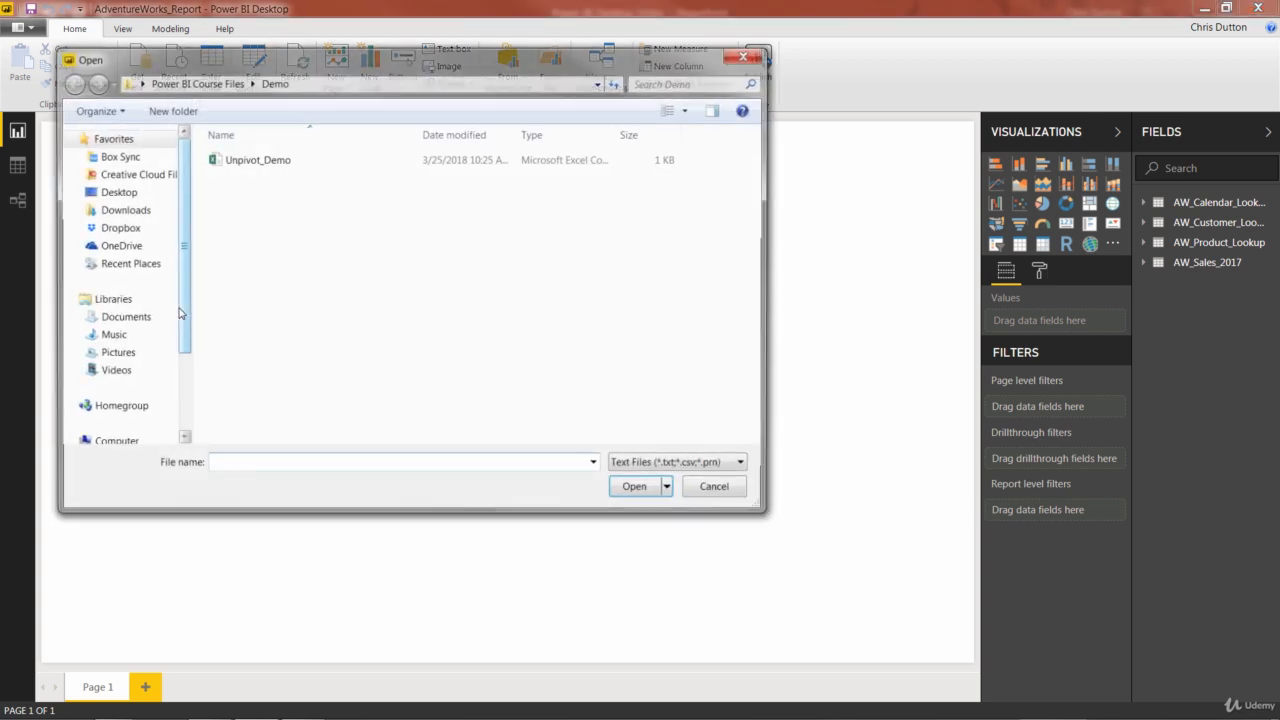
double_click(259, 159)
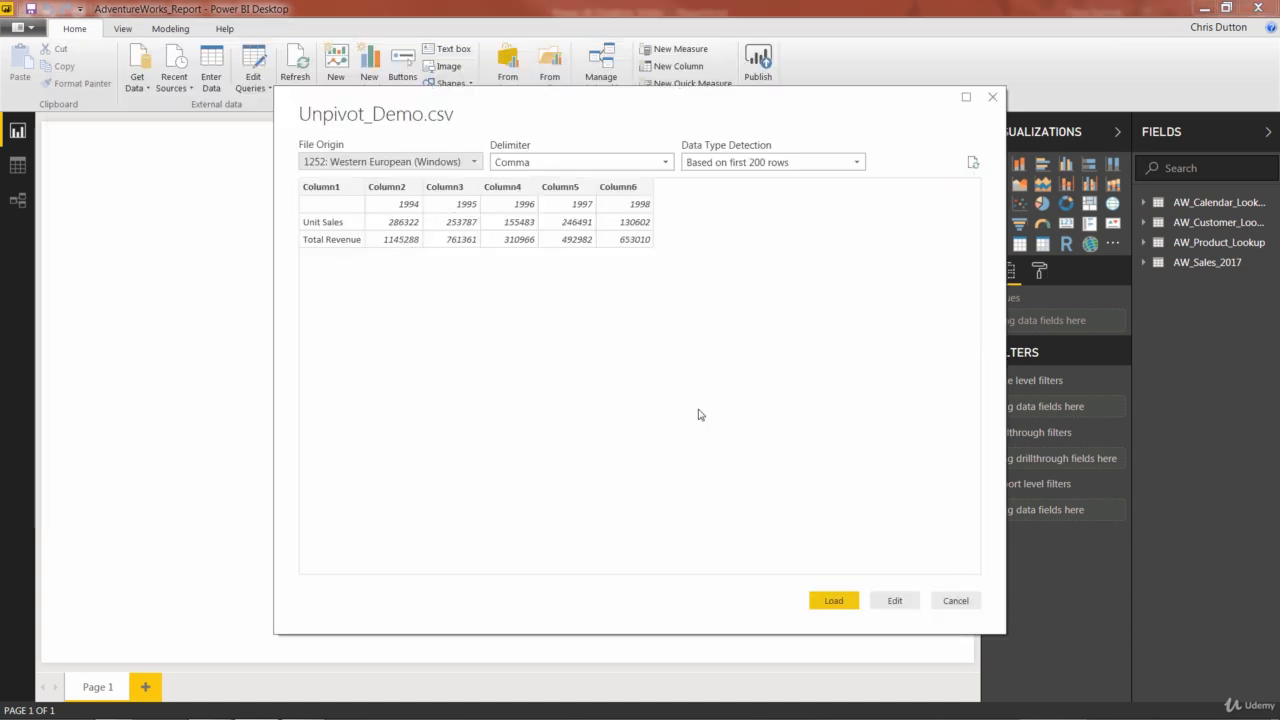
left_click(894, 600)
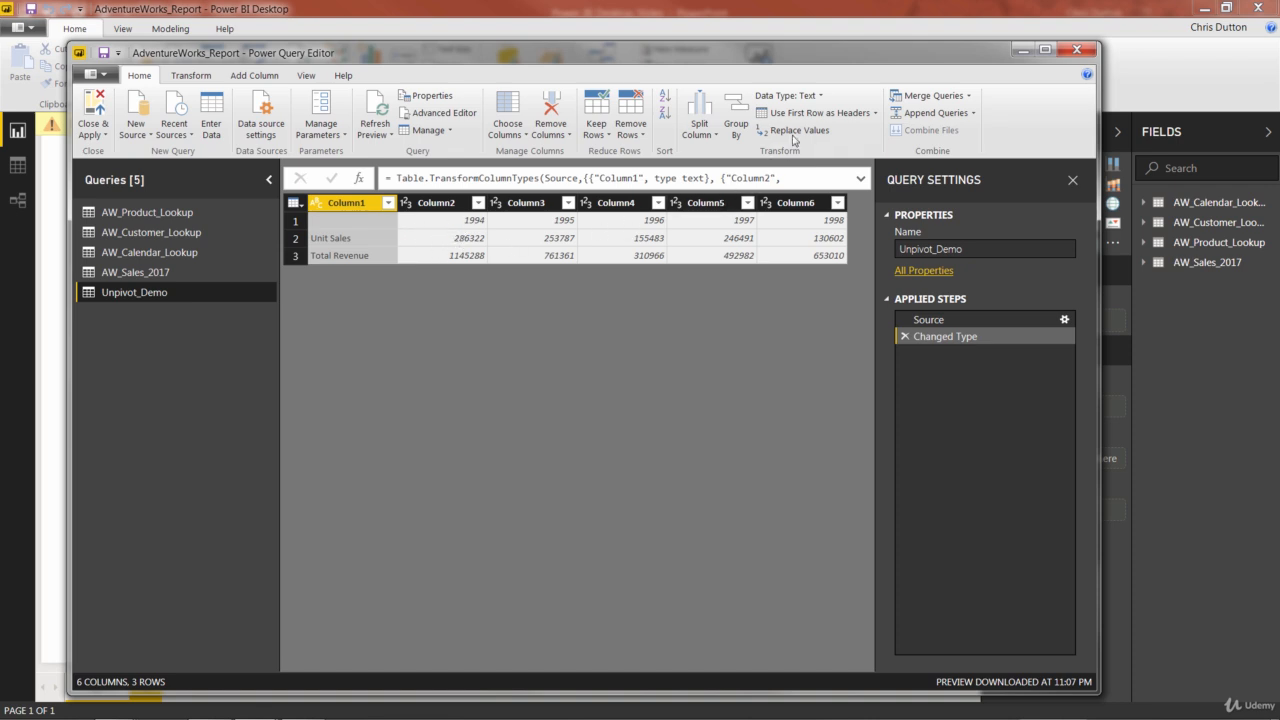
left_click(822, 113)
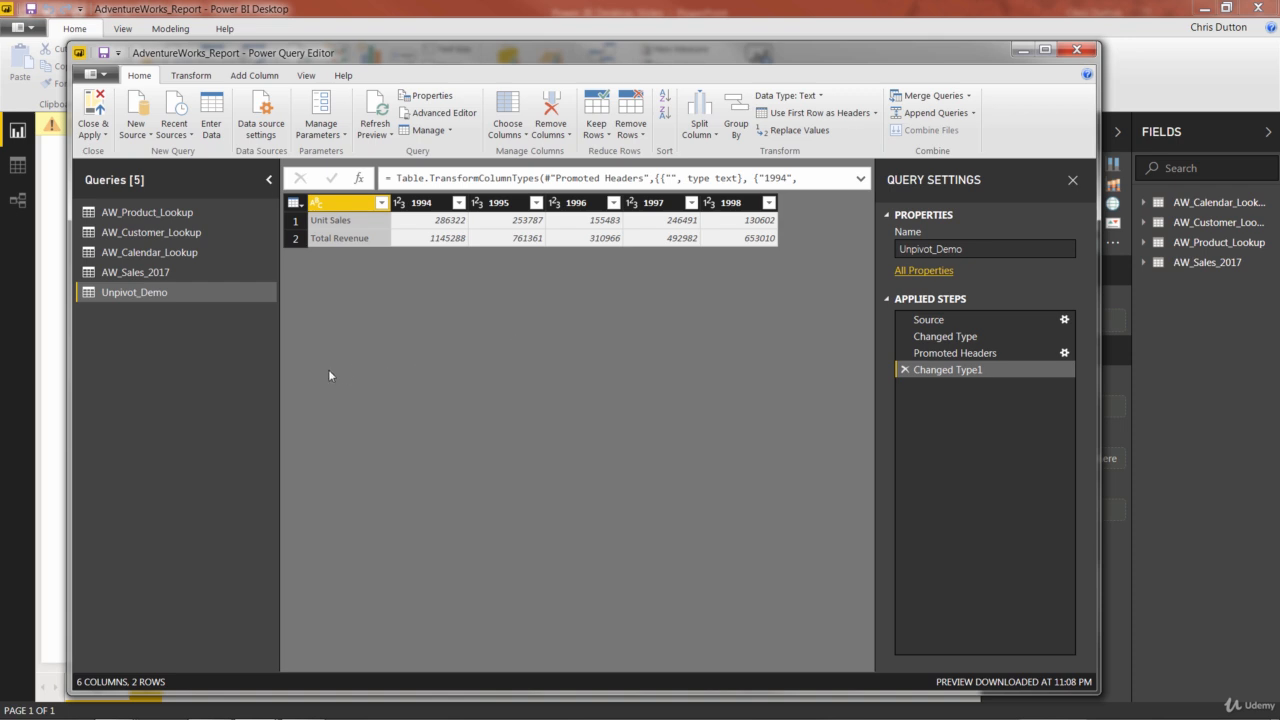
Unpivot the 1994 through 1998 columns, and remove the resulting unpivot step
left_click(421, 204)
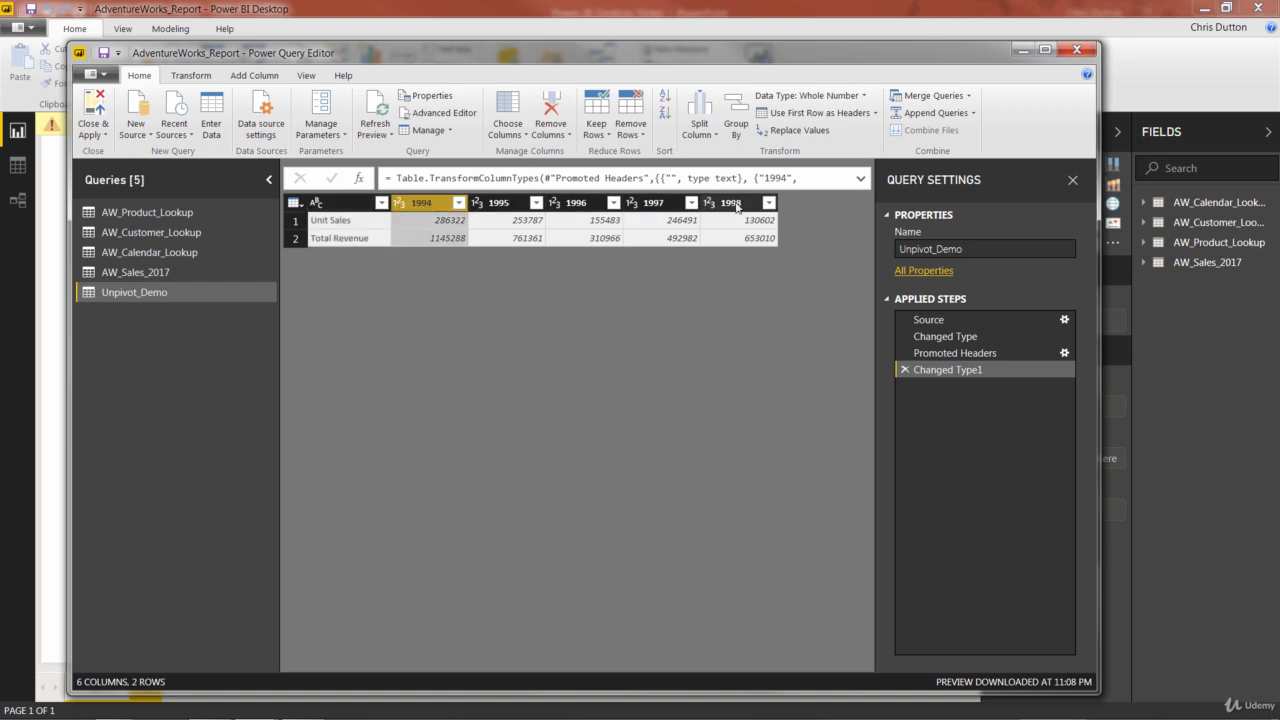
left_click(735, 203, "shift")
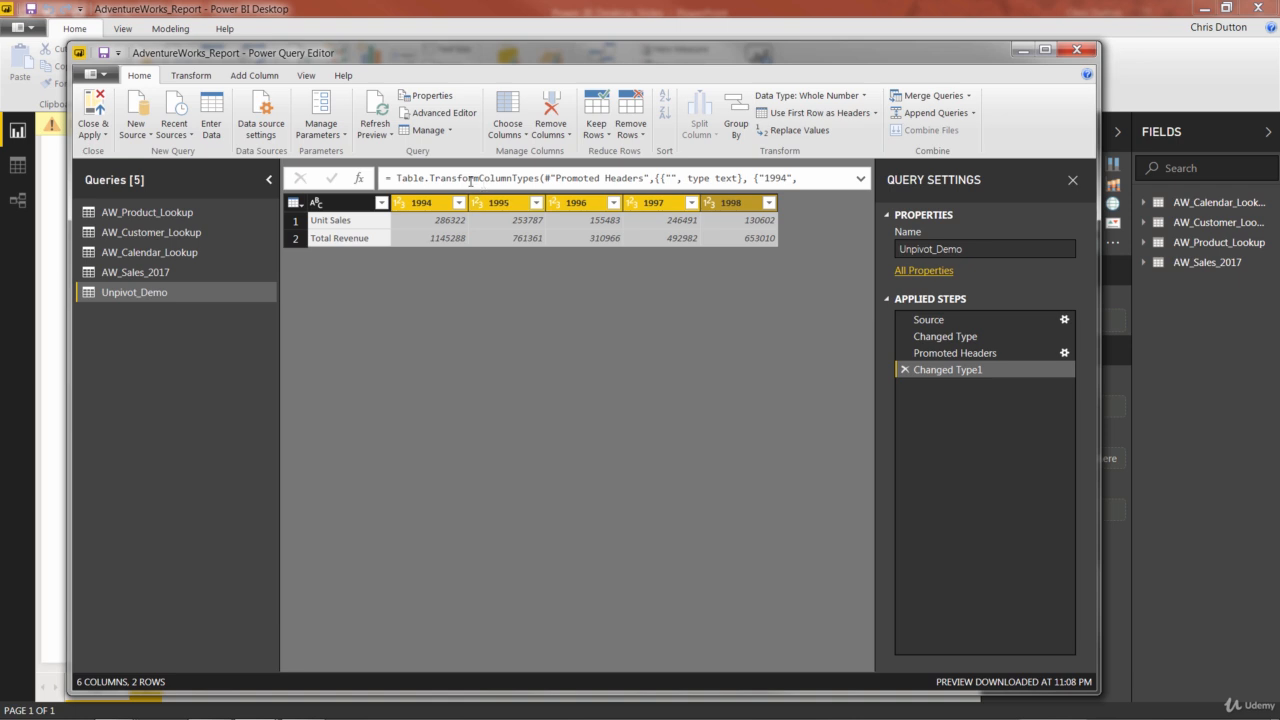
left_click(192, 76)
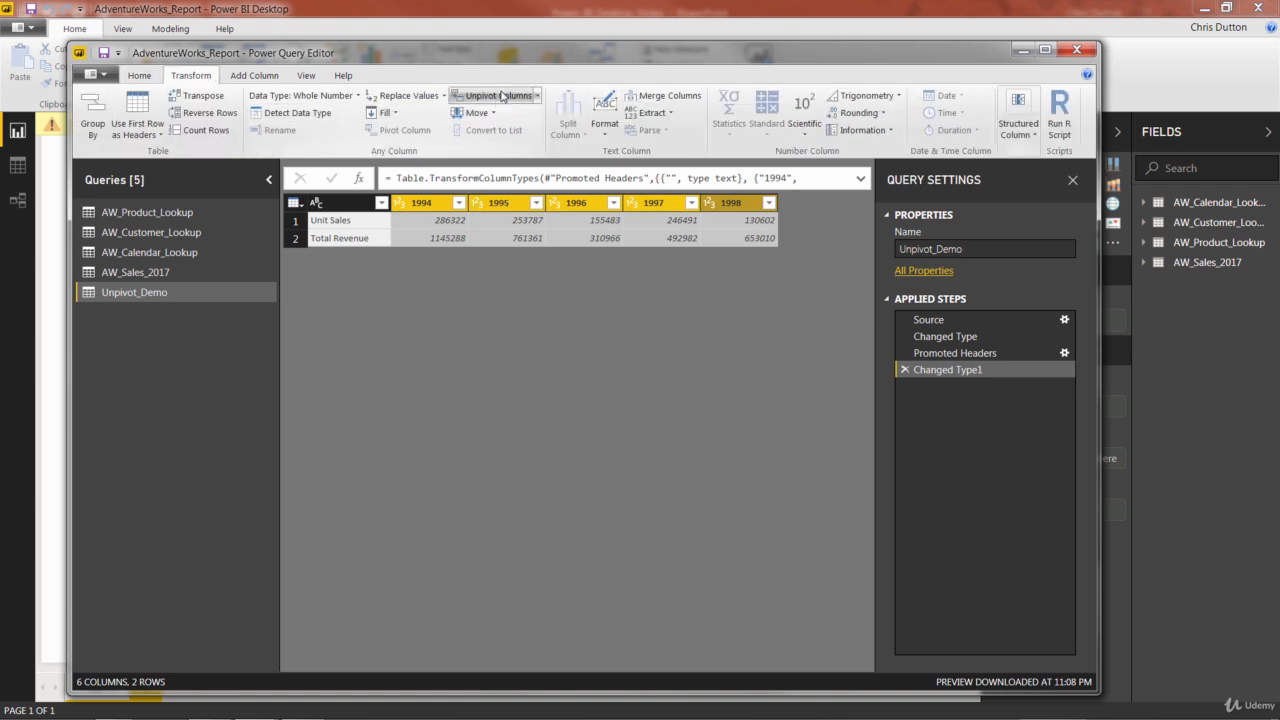
left_click(502, 95)
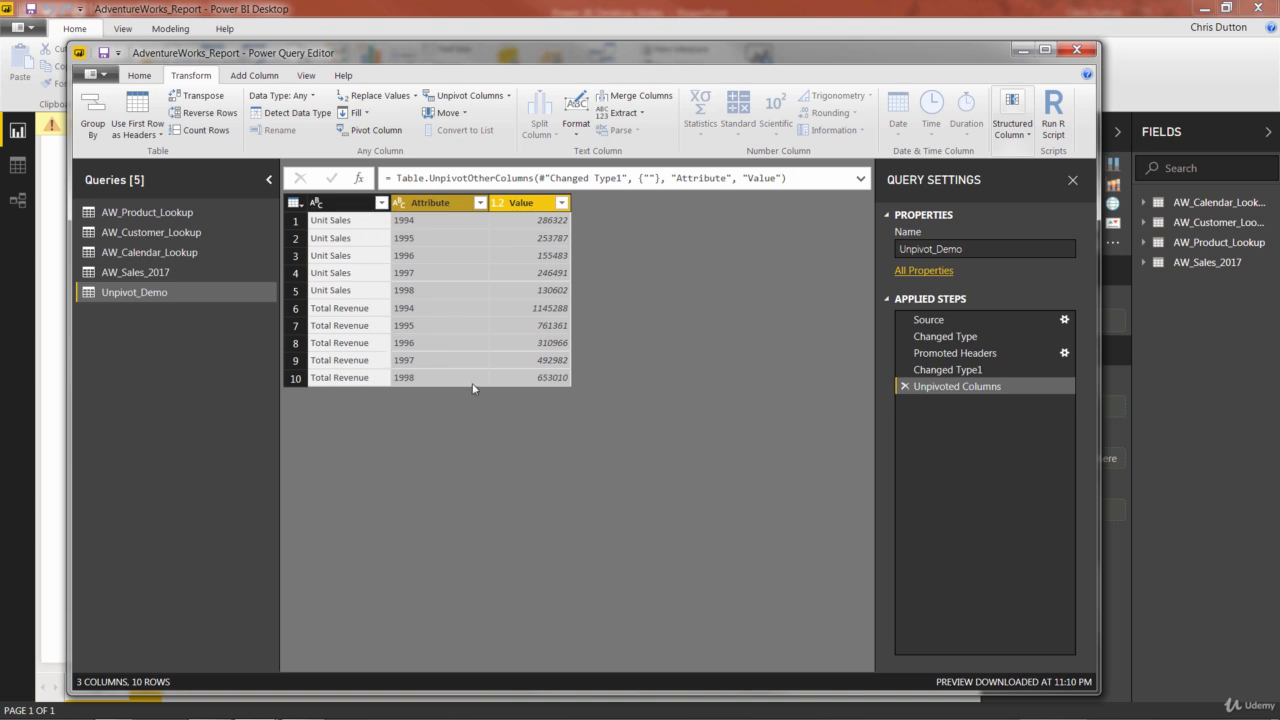
left_click(904, 387)
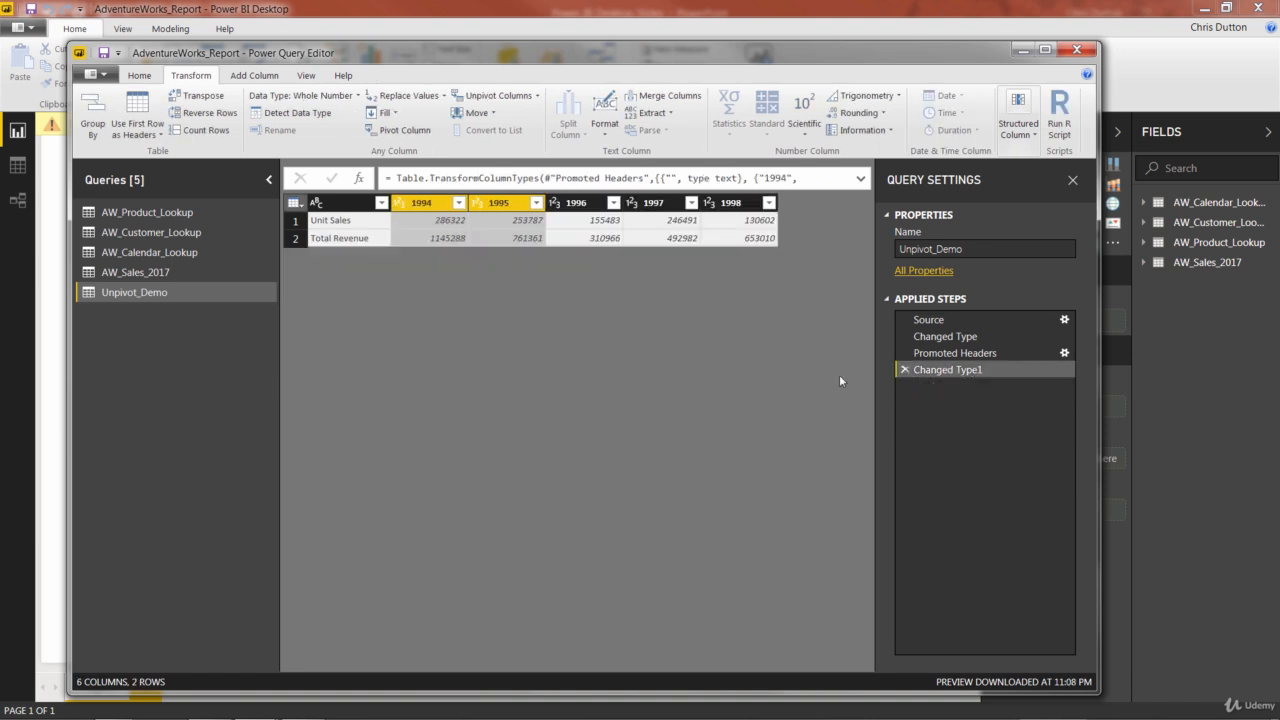
Unpivot all columns other than the unnamed first column using Unpivot Other Columns
left_click(425, 203)
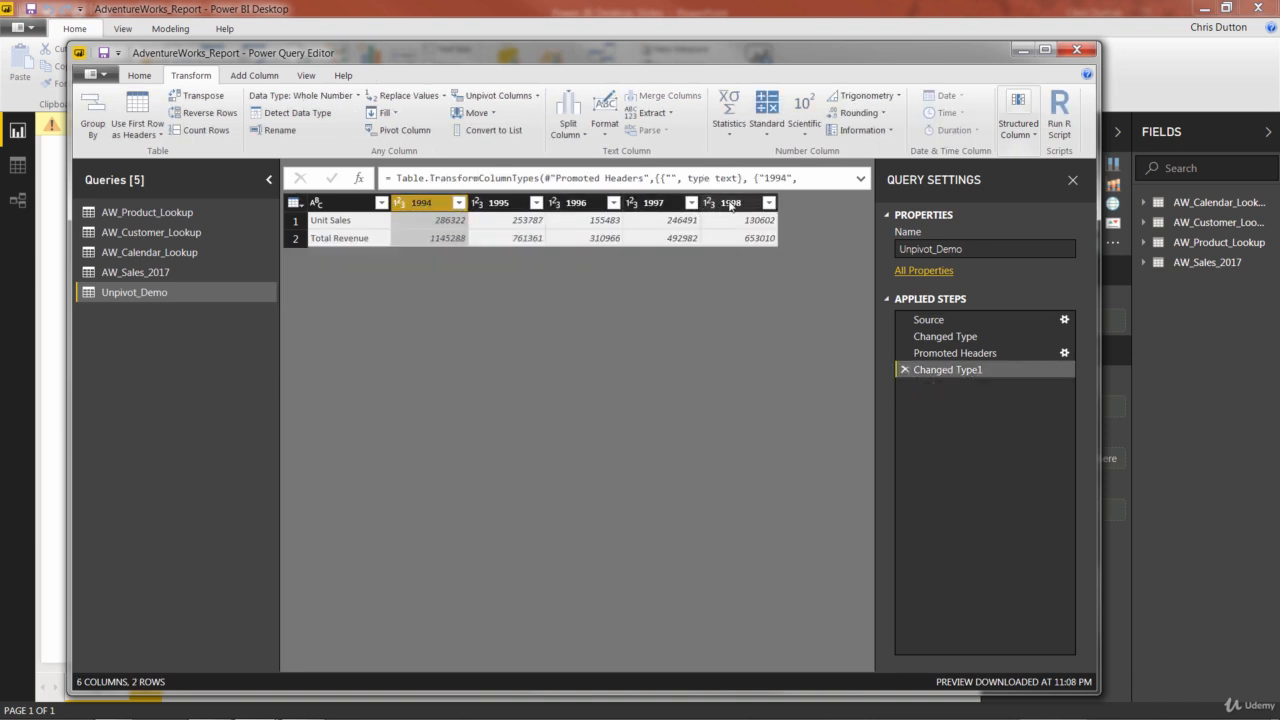
left_click(730, 203, "shift")
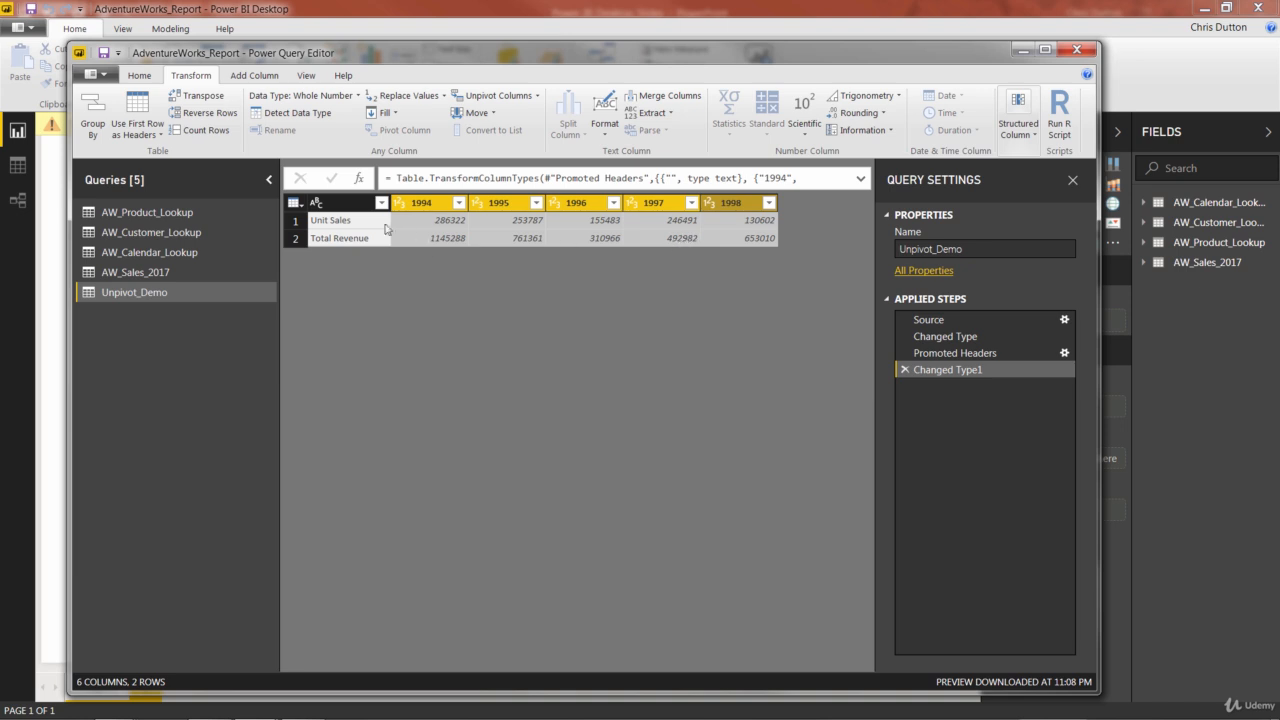
left_click(344, 206)
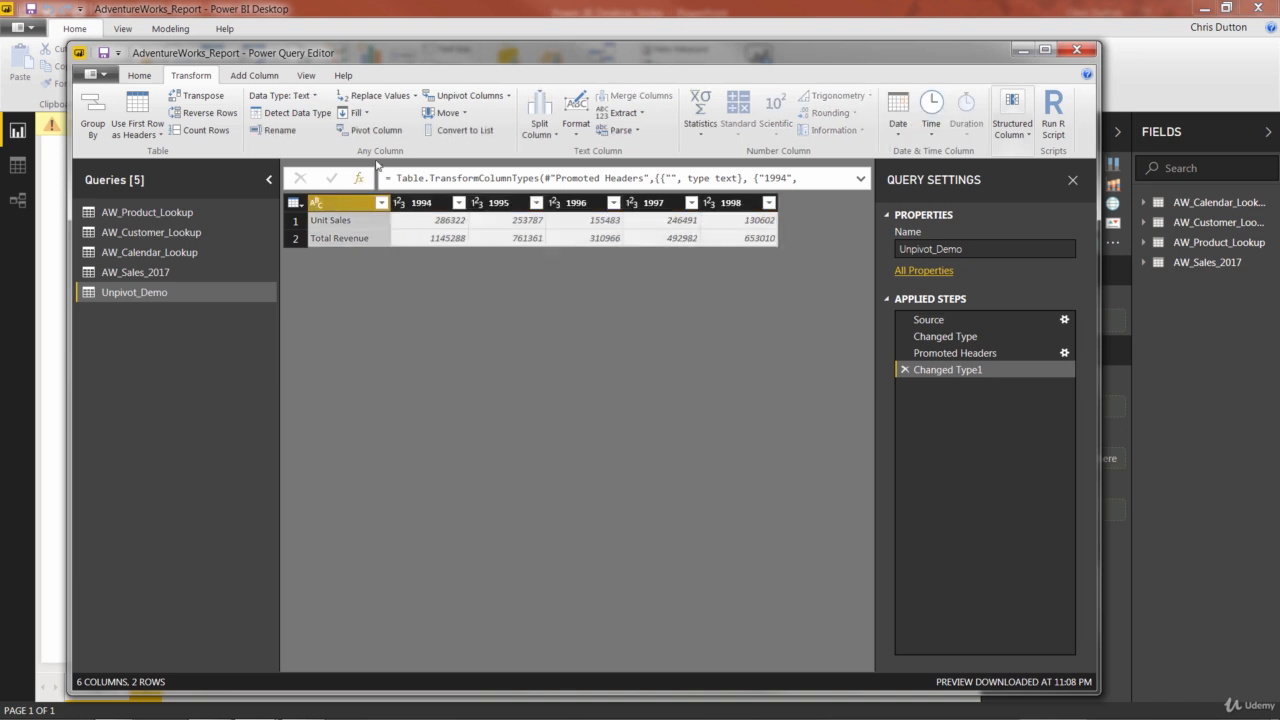
left_click(509, 96)
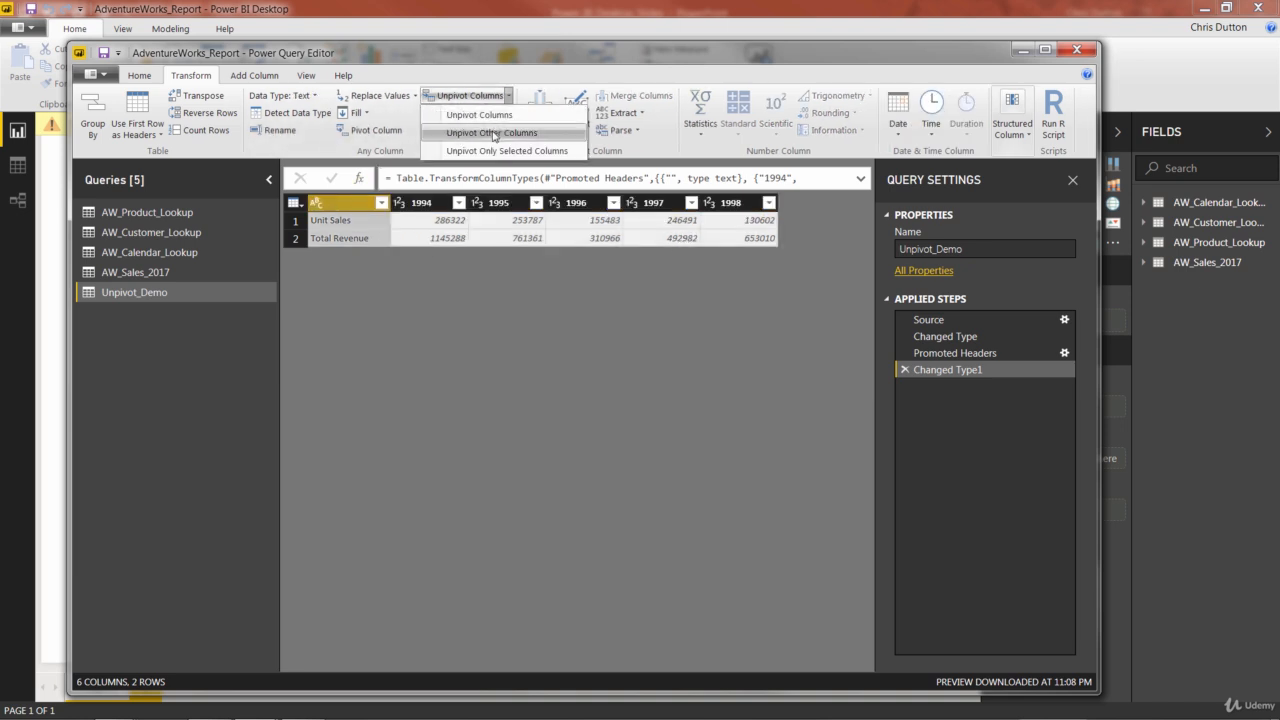
left_click(492, 133)
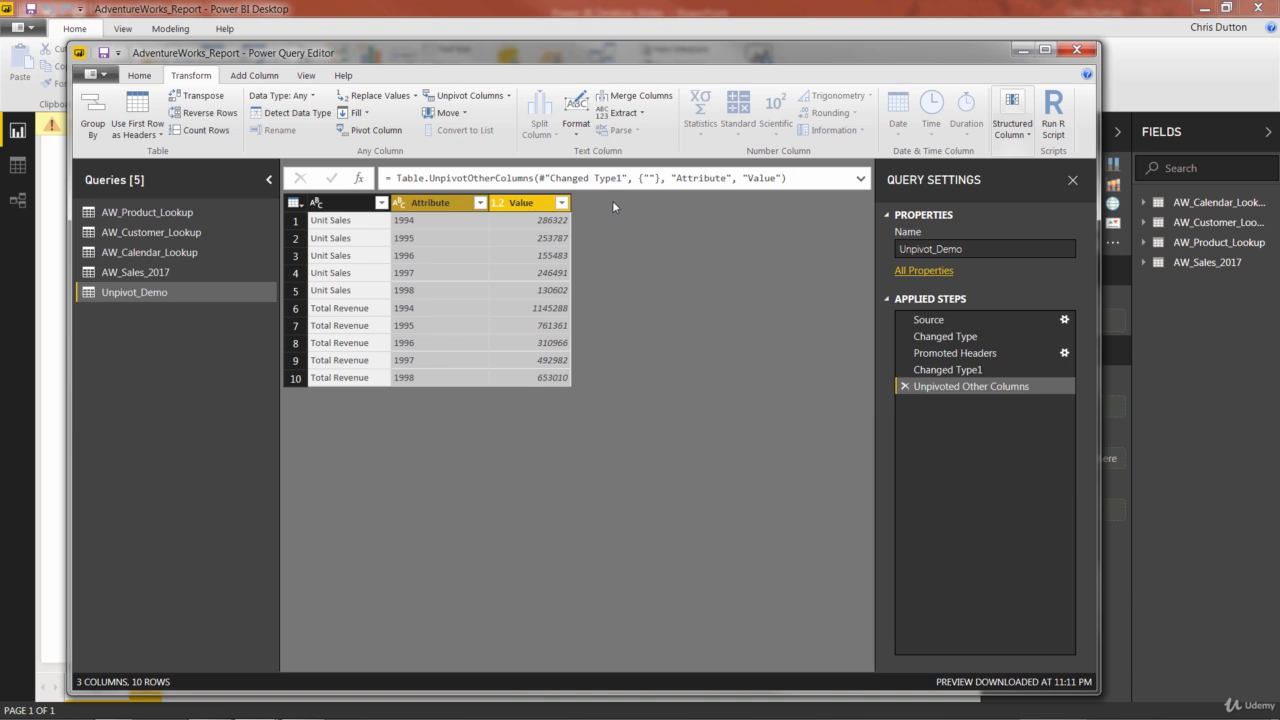
Pivot the unnamed column holding Unit Sales and Total Revenue, using Value as the values column
left_click(333, 205)
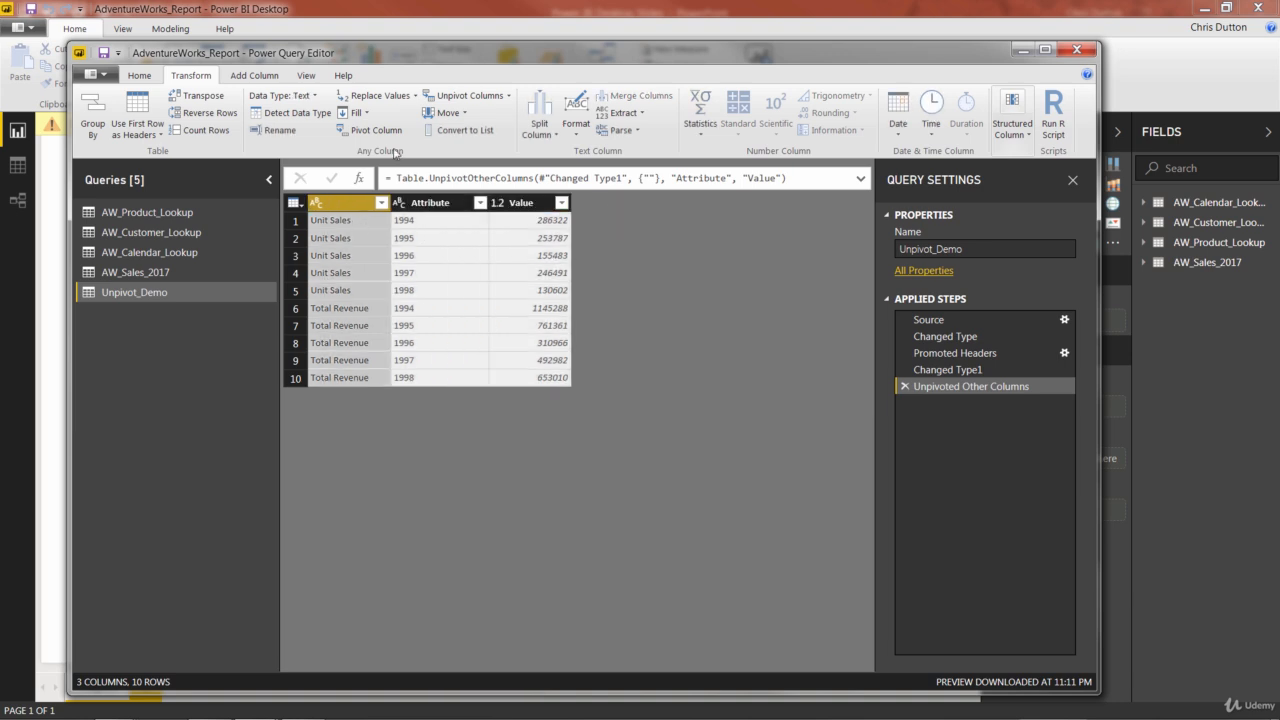
left_click(393, 131)
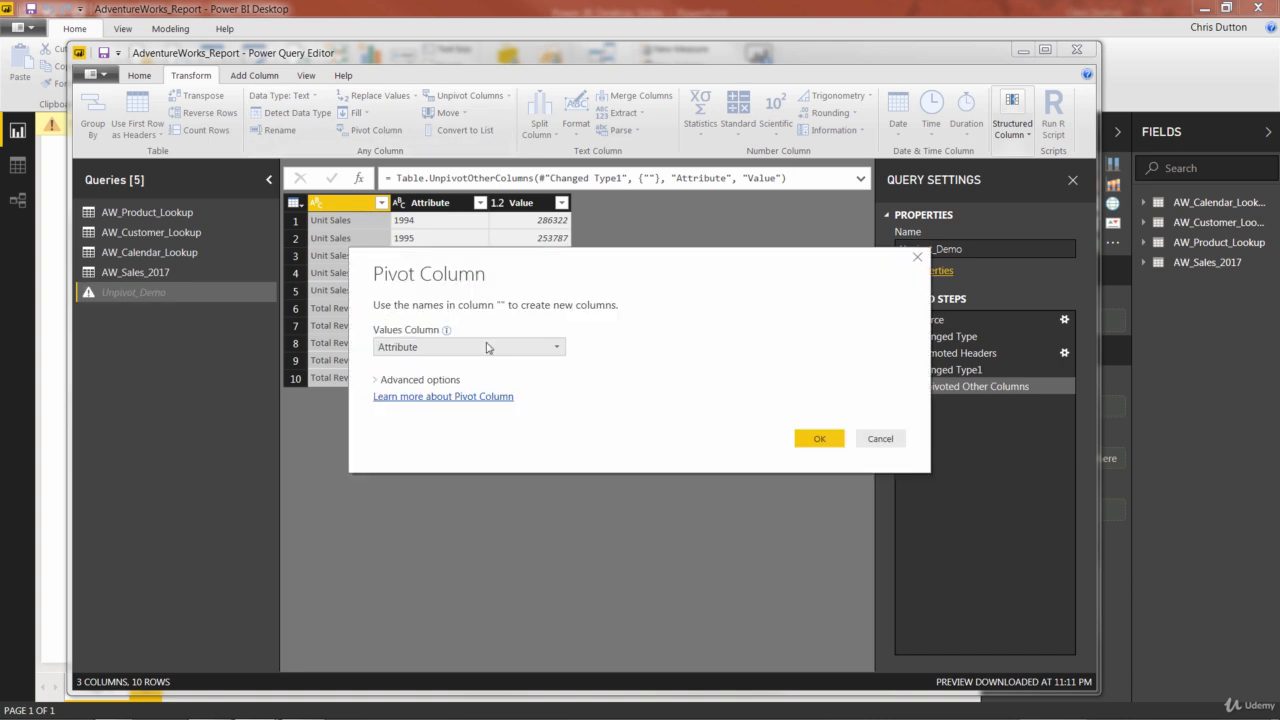
left_click(560, 348)
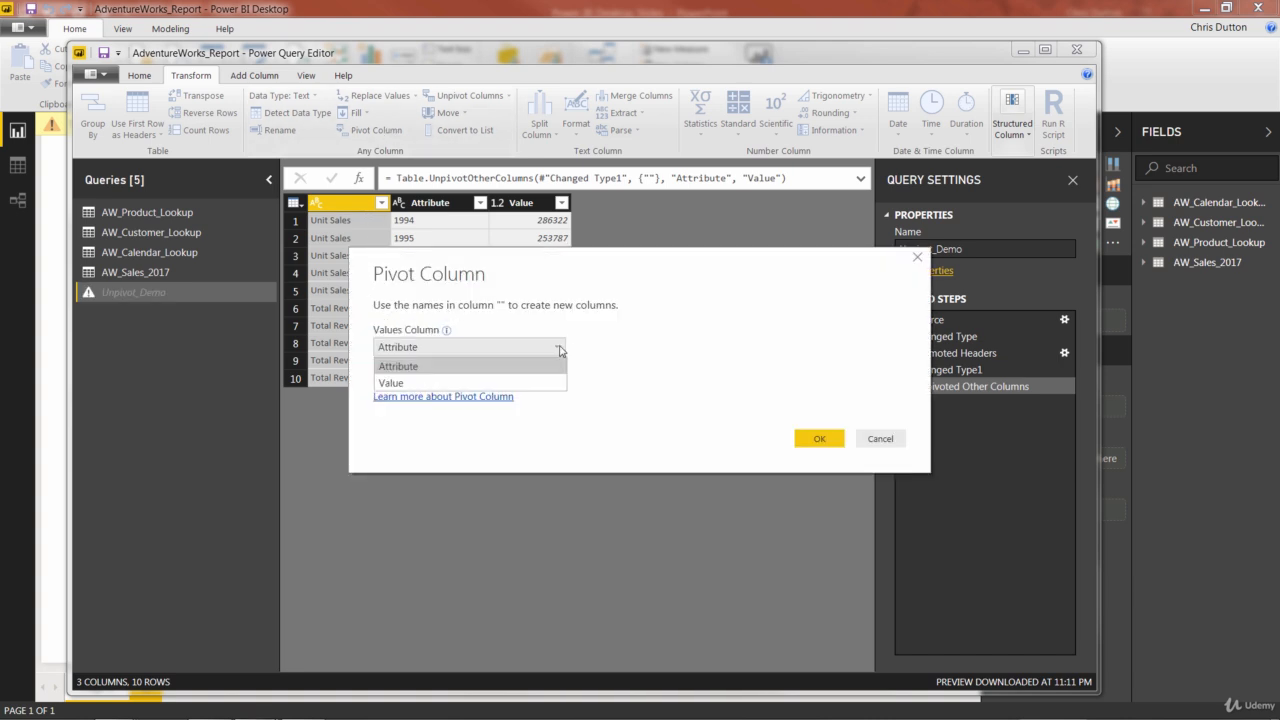
left_click(404, 385)
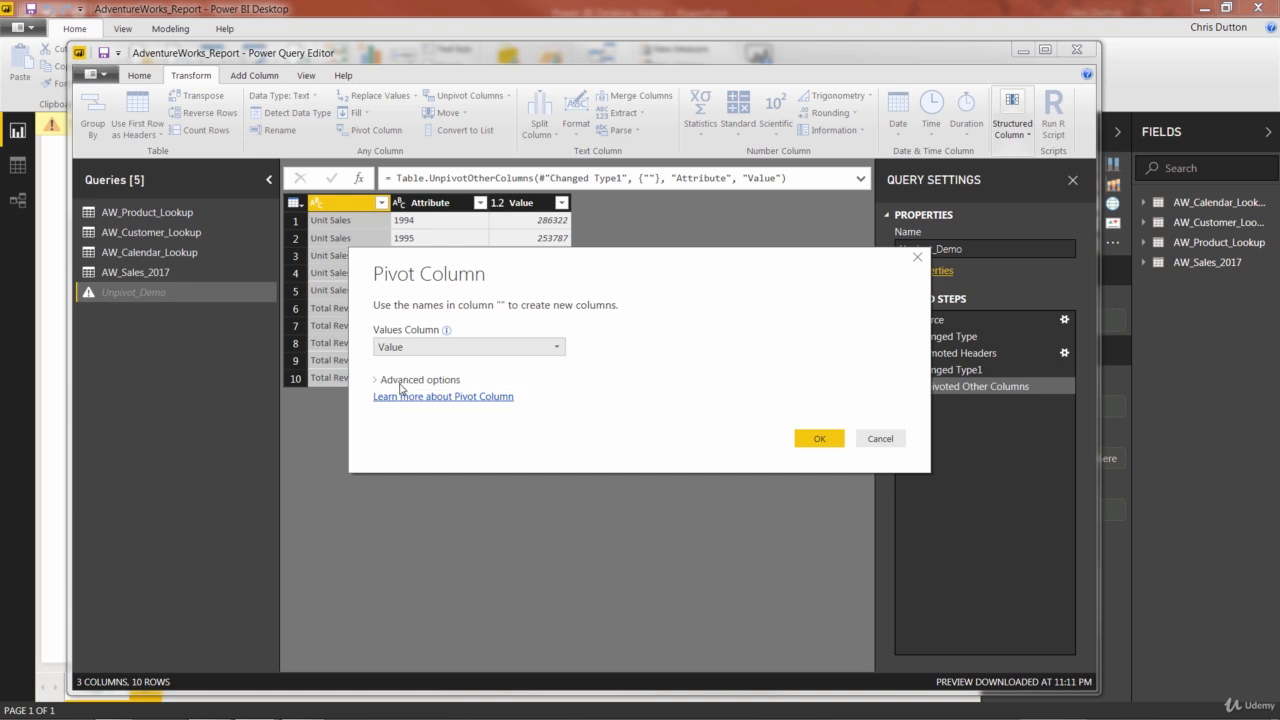
left_click(805, 438)
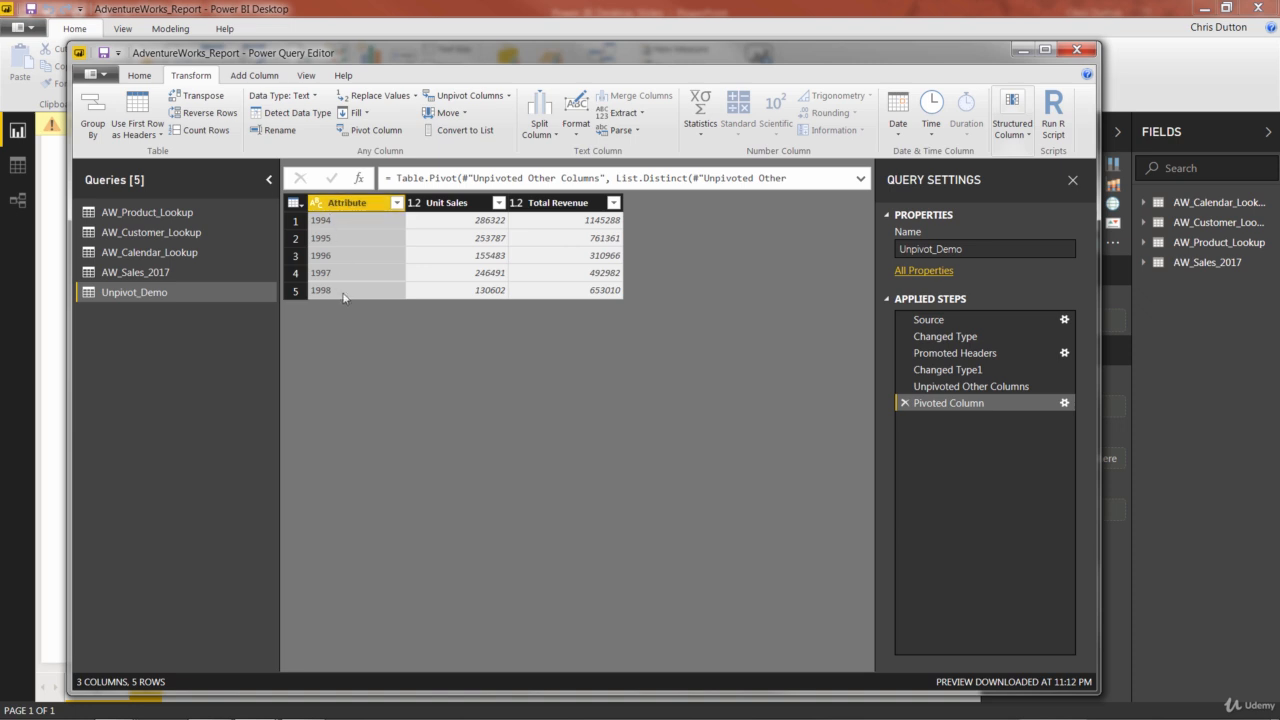
Rename the Attribute column to Year
double_click(350, 210)
type("Year")
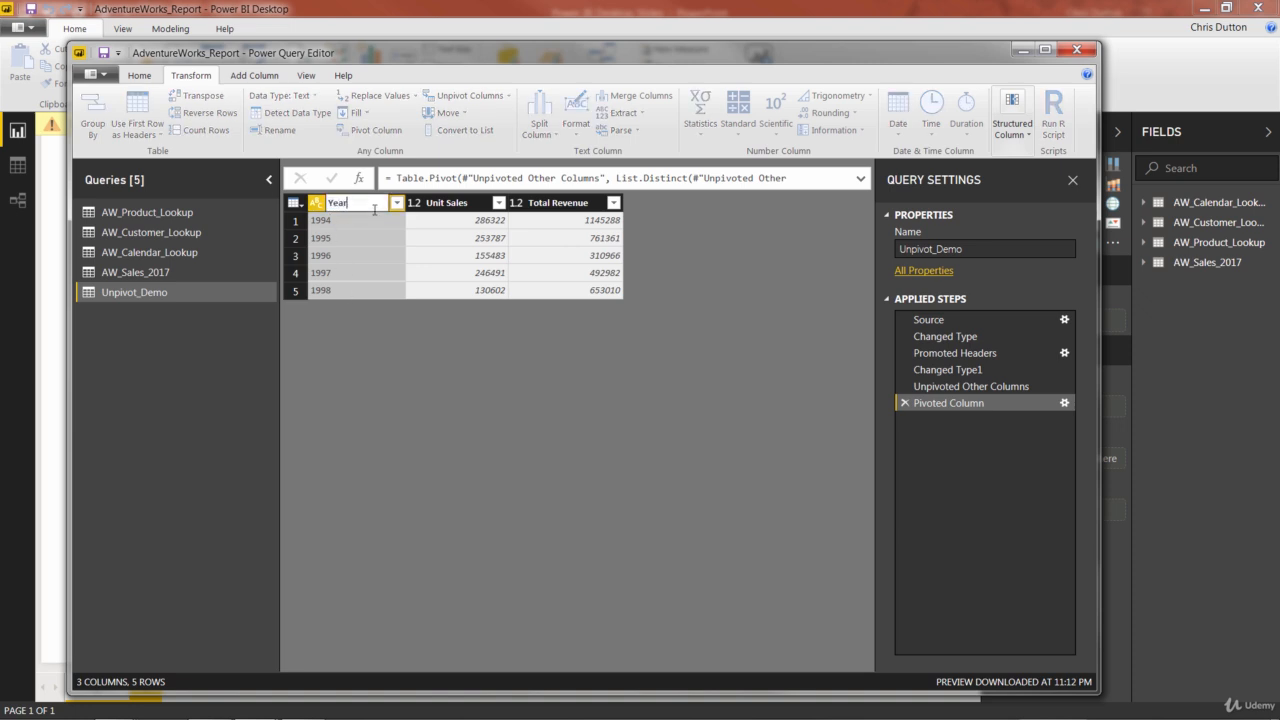
key("Return")
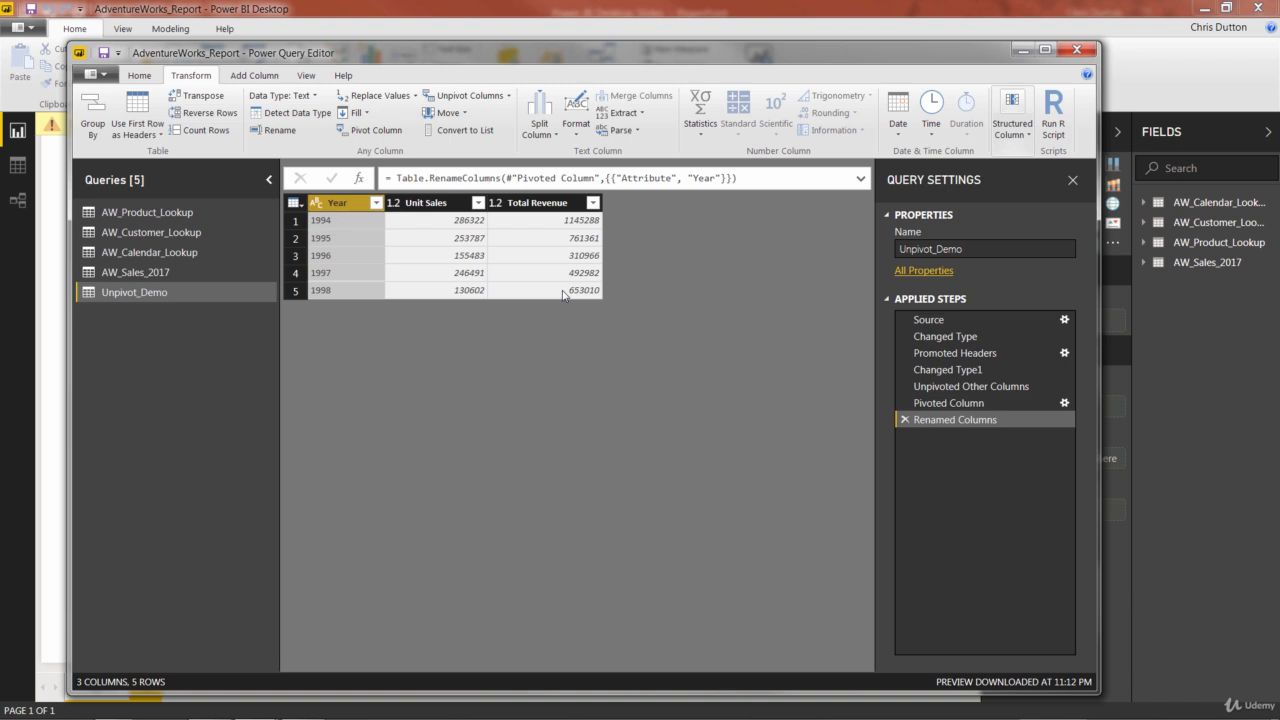
Remove every applied step of the Unpivot_Demo query except Source
left_click(903, 419)
left_click(903, 402)
left_click(903, 386)
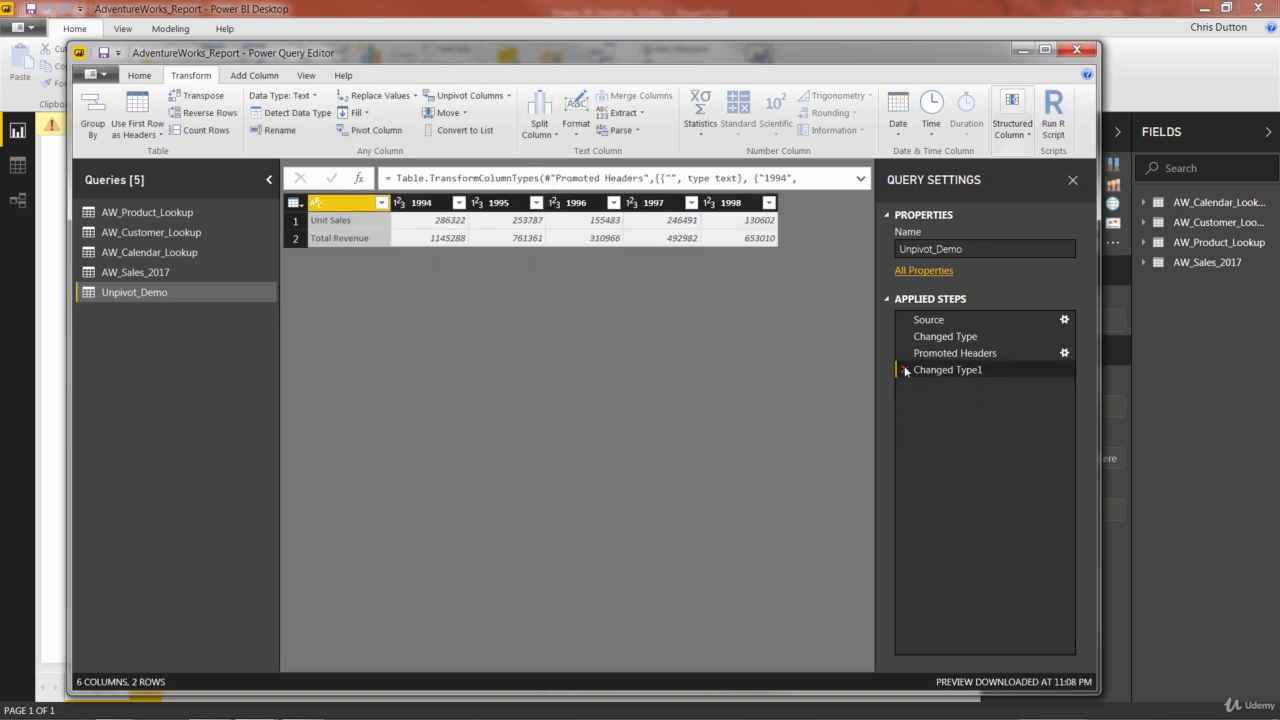
left_click(903, 369)
left_click(903, 352)
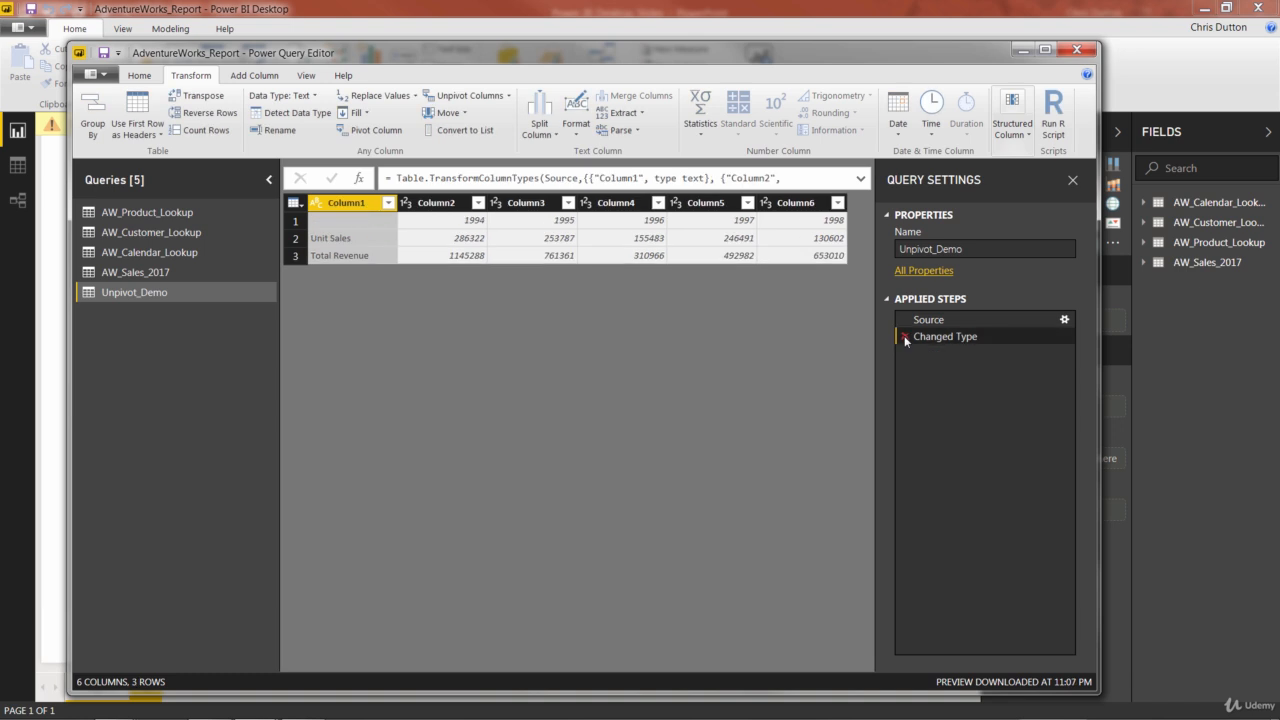
left_click(903, 336)
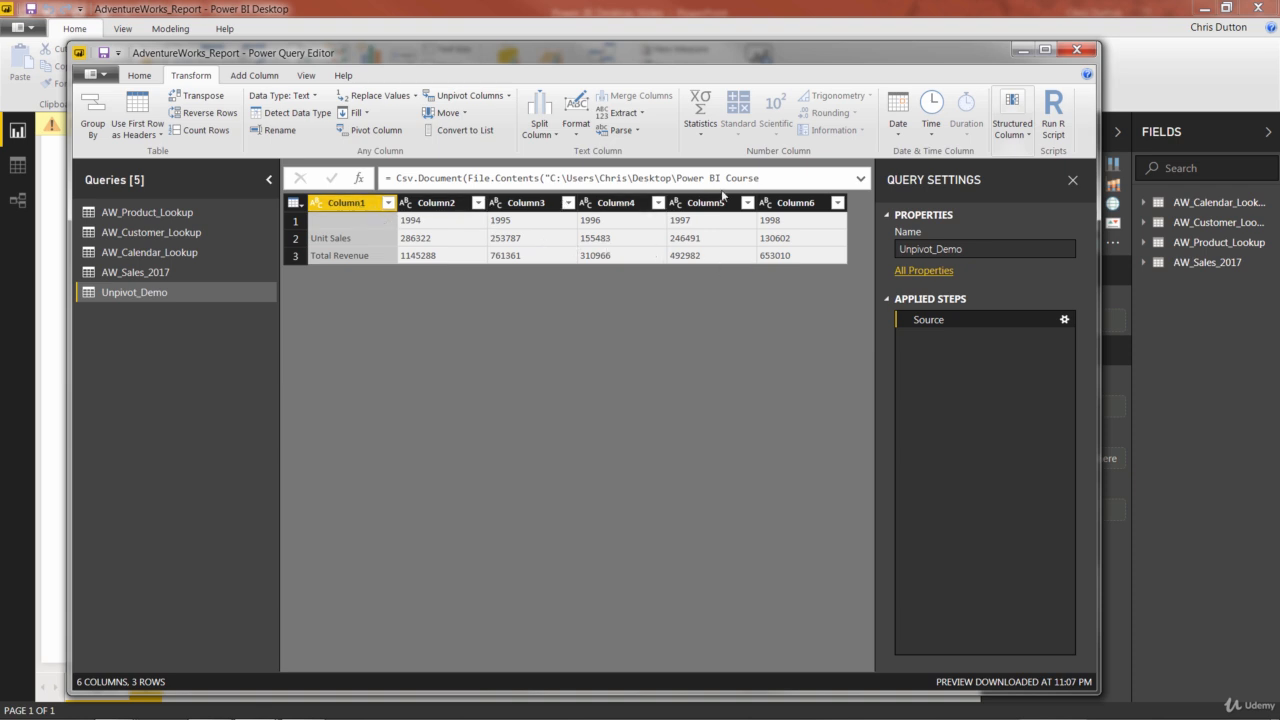
Transpose the Unpivot_Demo table and use its first row as headers
left_click(796, 203, "shift")
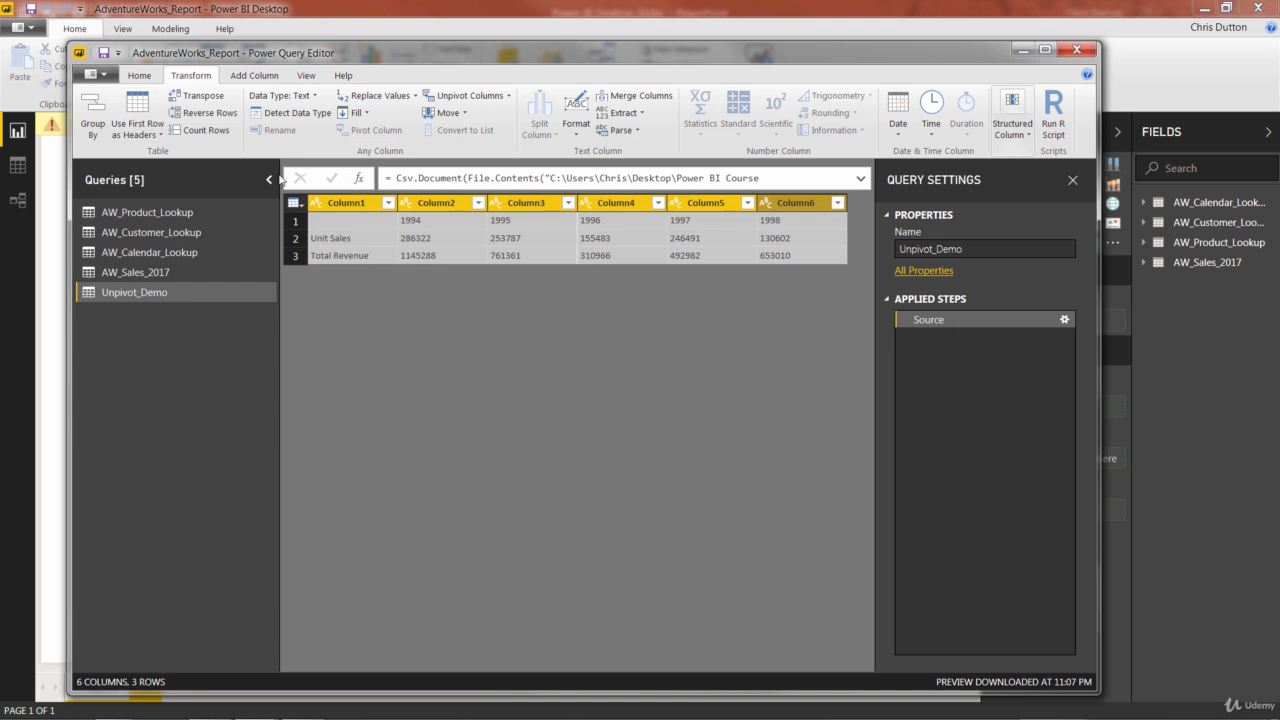
left_click(196, 96)
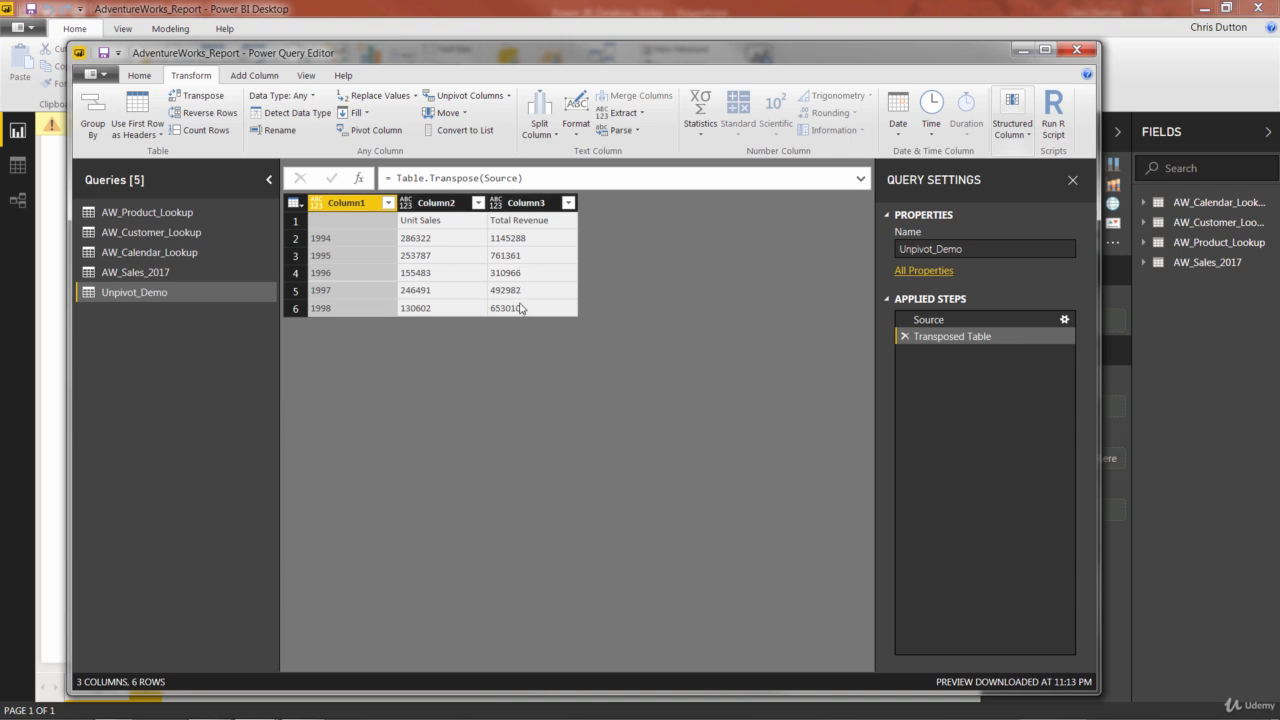
left_click(145, 108)
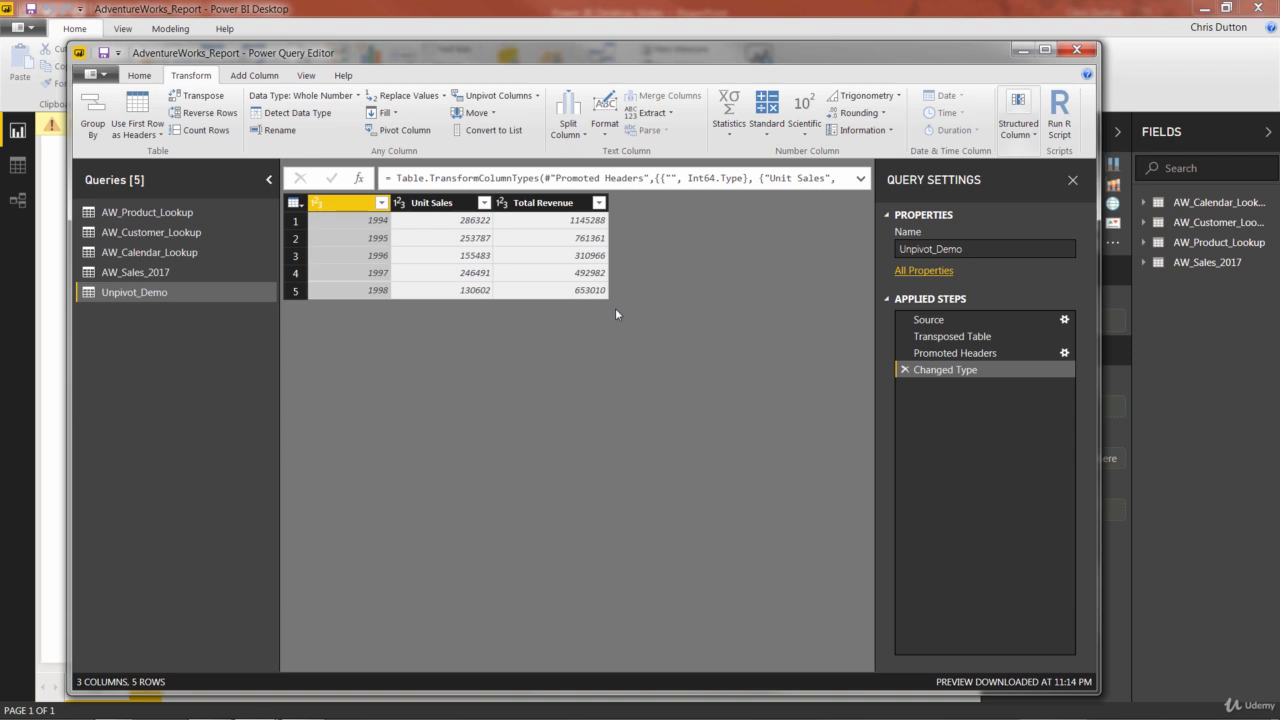
Delete the Unpivot_Demo query and close the query editor
right_click(114, 294)
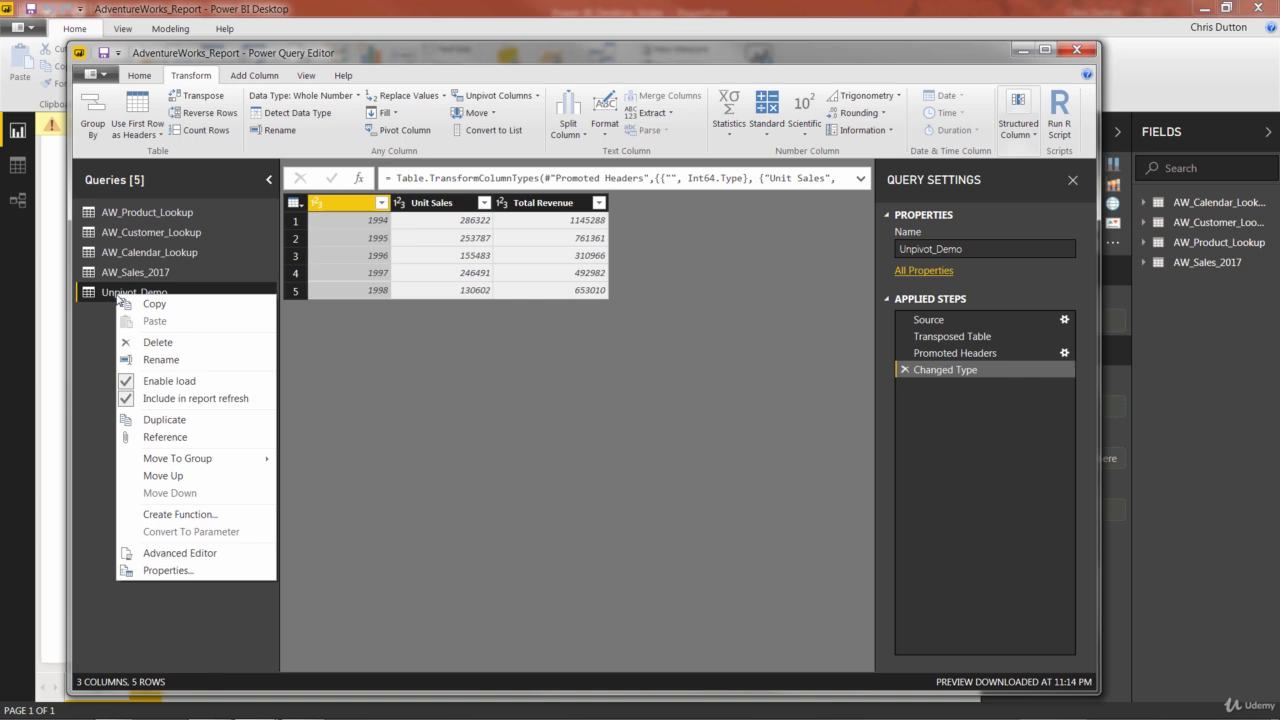
left_click(152, 340)
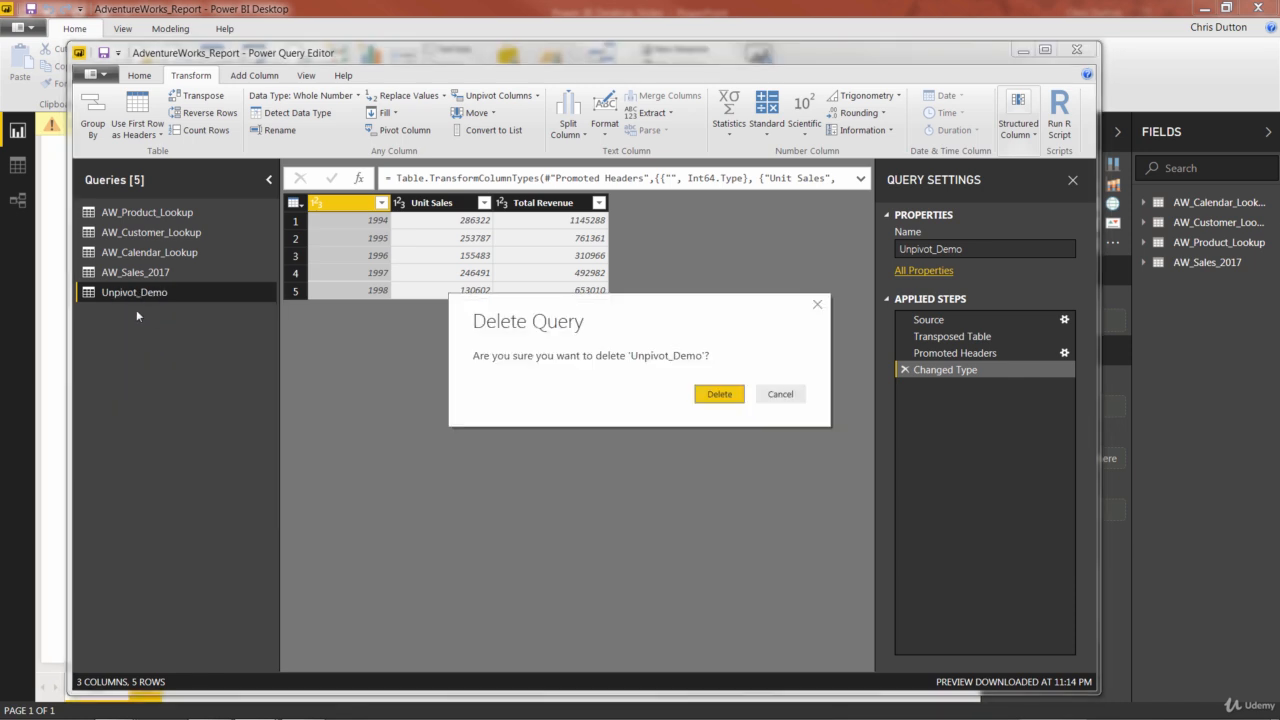
left_click(720, 395)
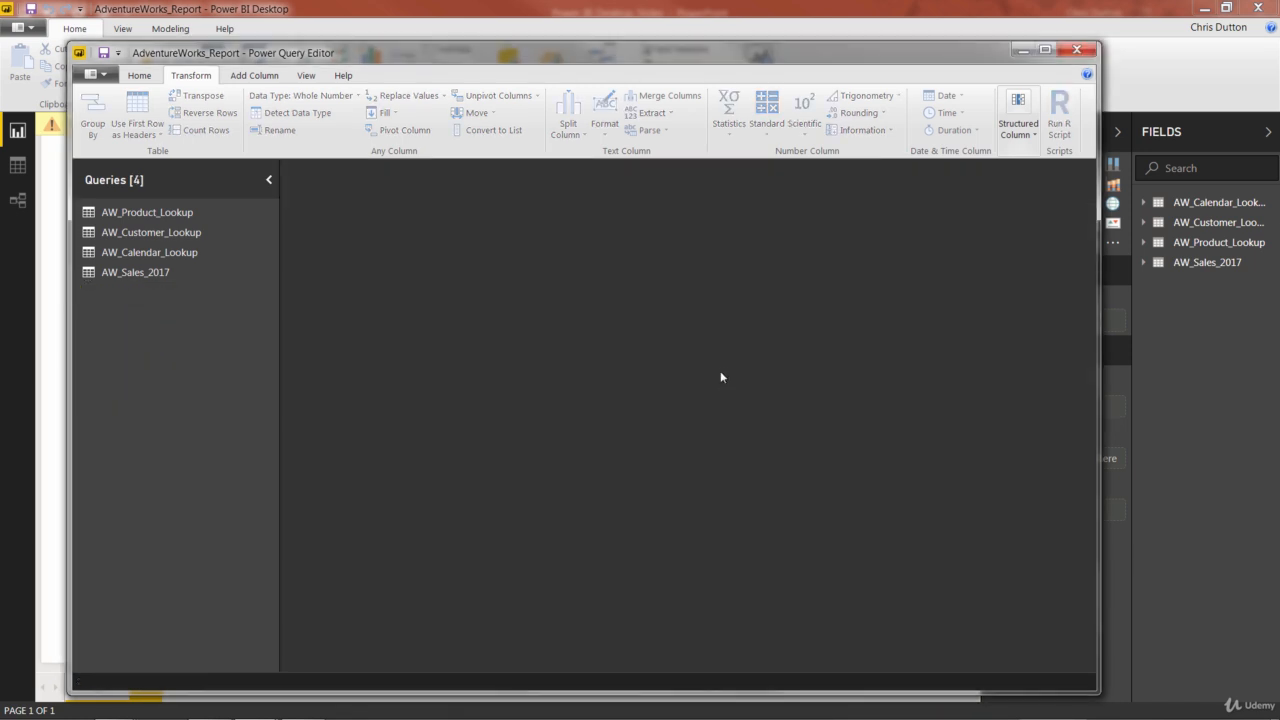
left_click(1077, 50)
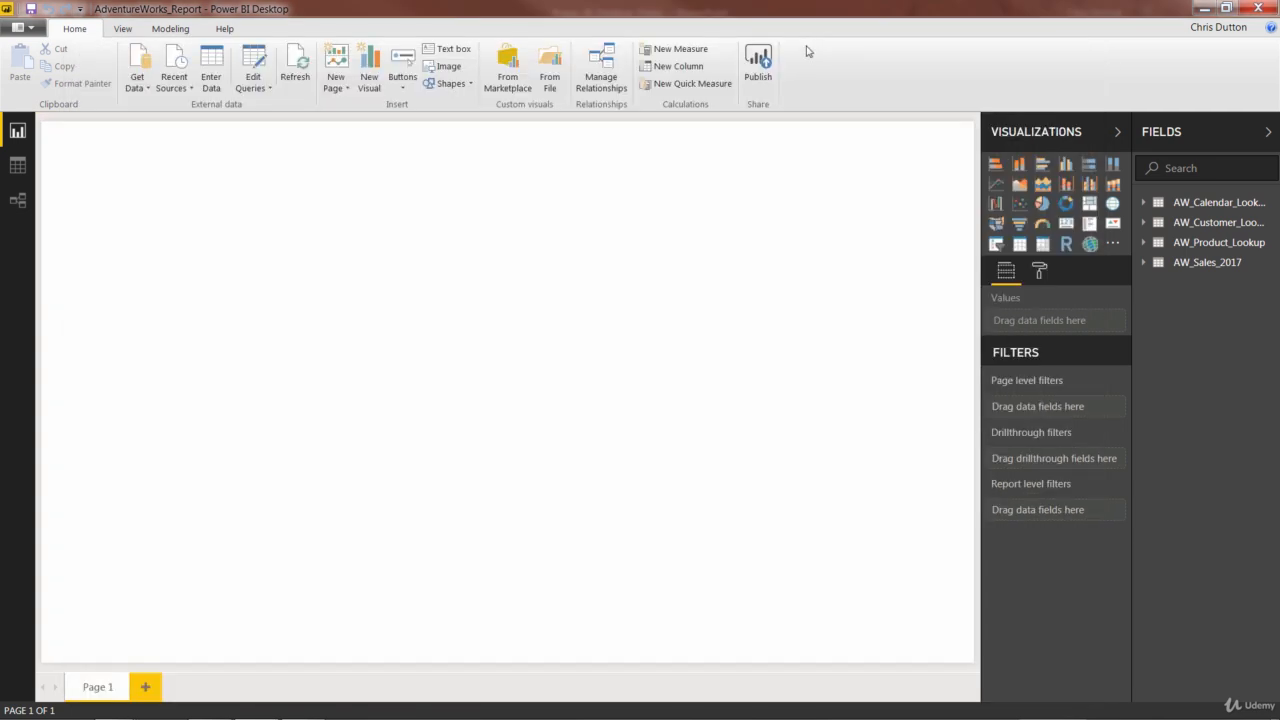